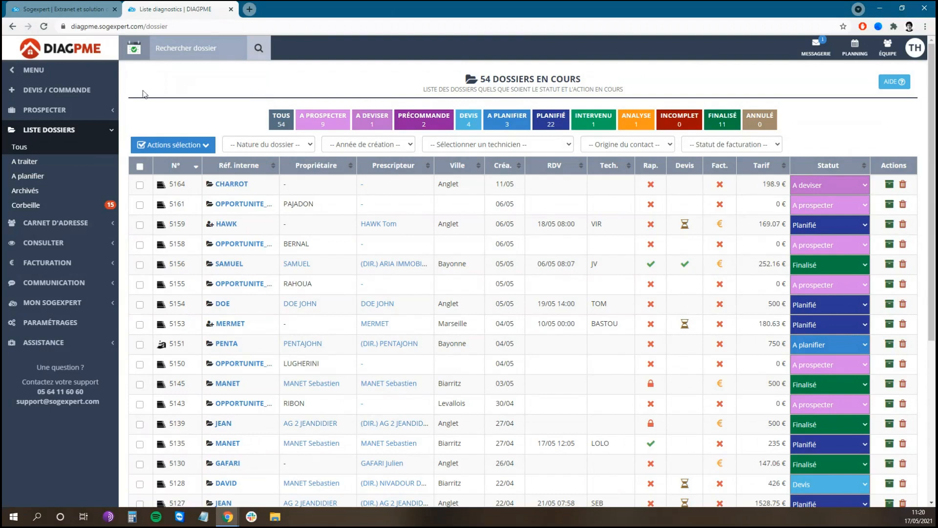
Step: Open the prospecting list for private individuals and review its opportunities, row actions, and period and property-type filter options
left_click(85, 114)
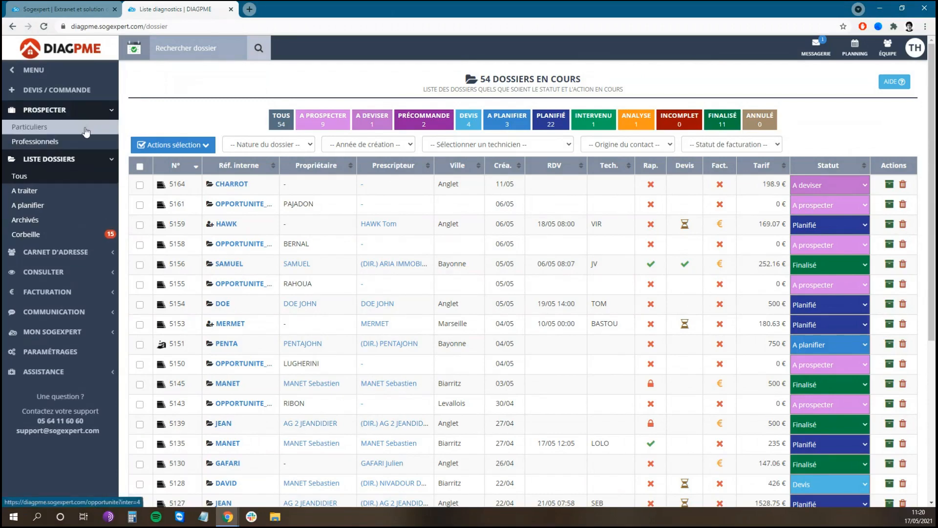
left_click(85, 129)
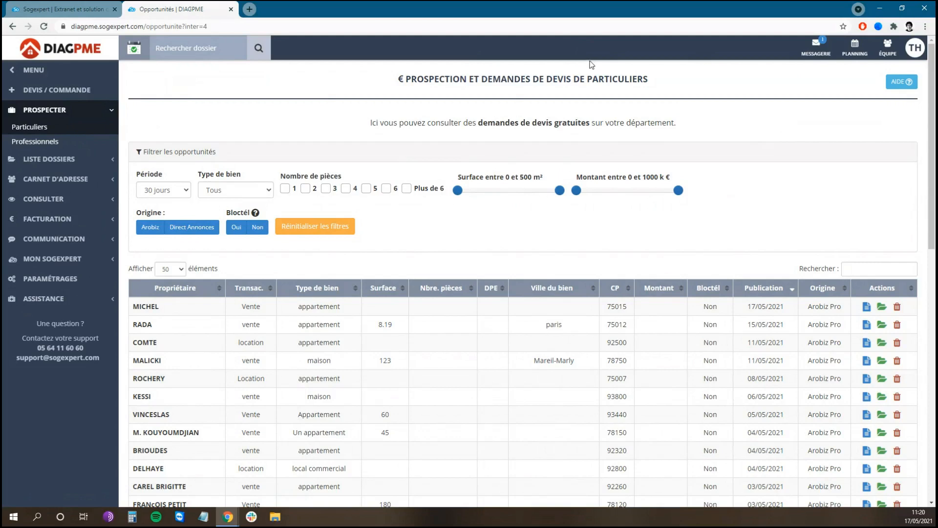
scroll(826, 145, "down", 1)
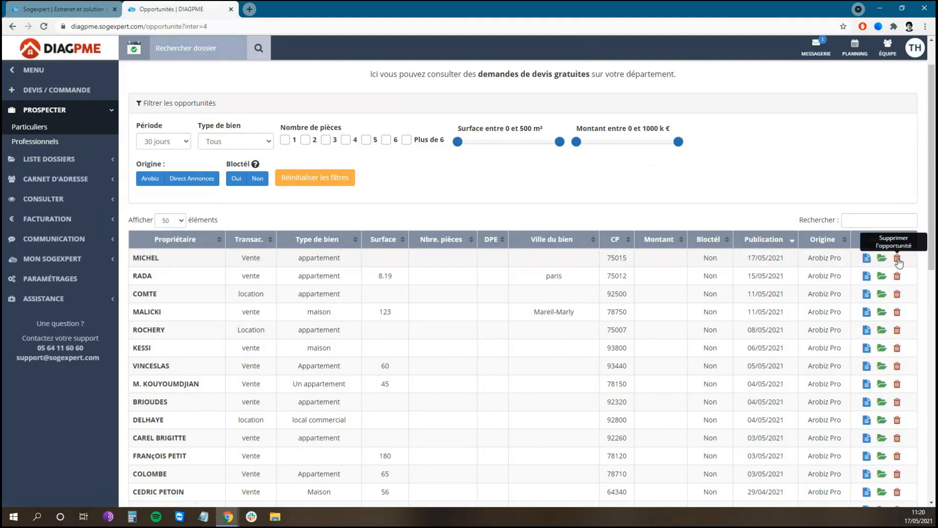
scroll(900, 263, "up", 1)
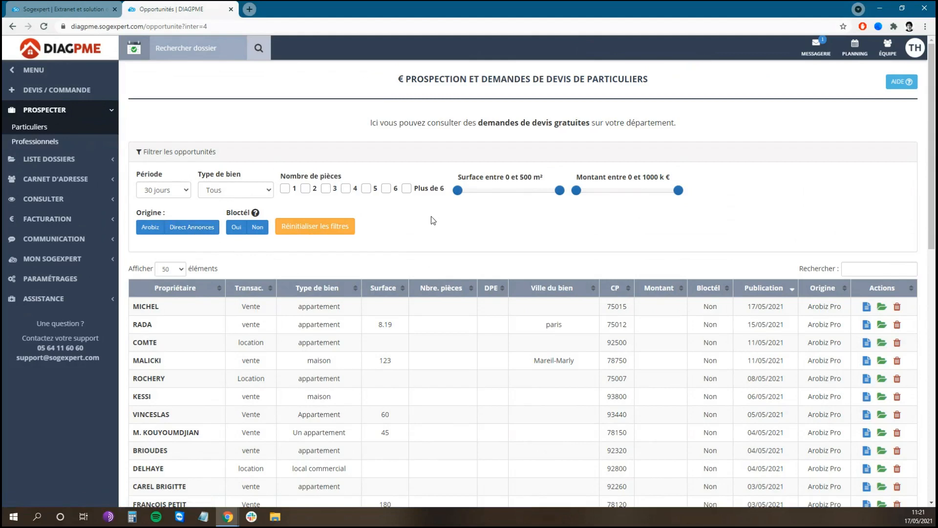
left_click(186, 194)
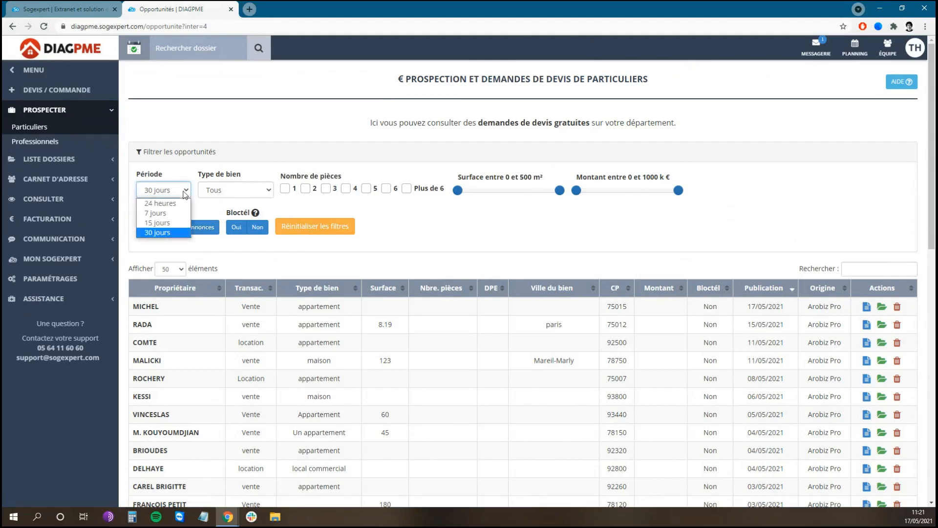
left_click(269, 191)
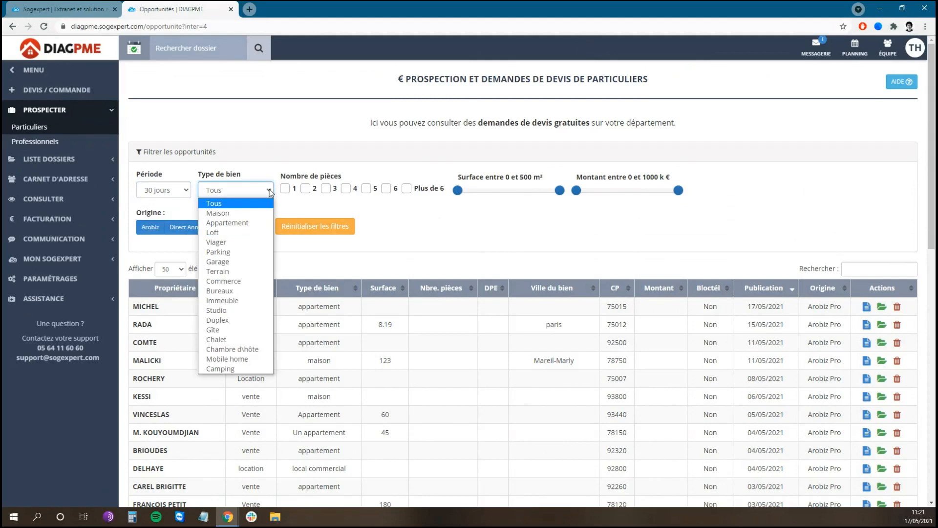
left_click(292, 172)
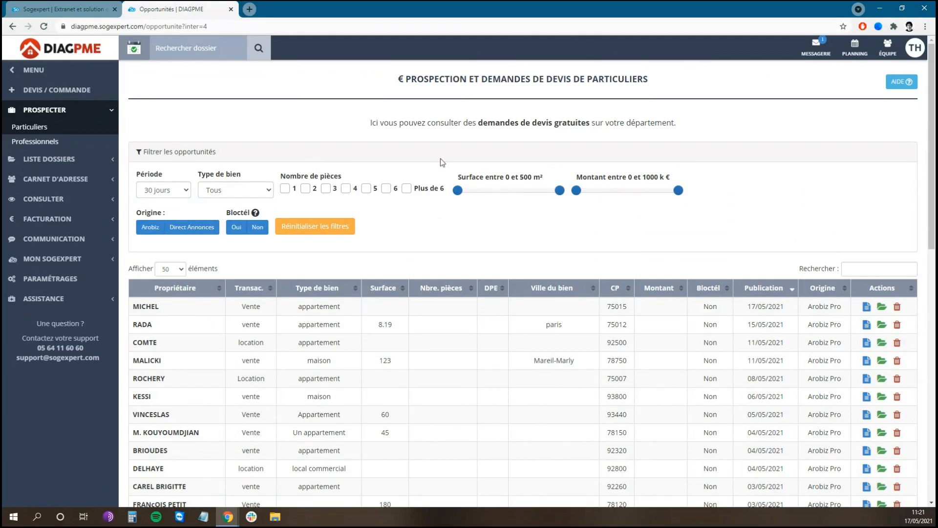
Step: Open the prospecting list for professionals and filter the contacts by one sales representative
left_click(69, 146)
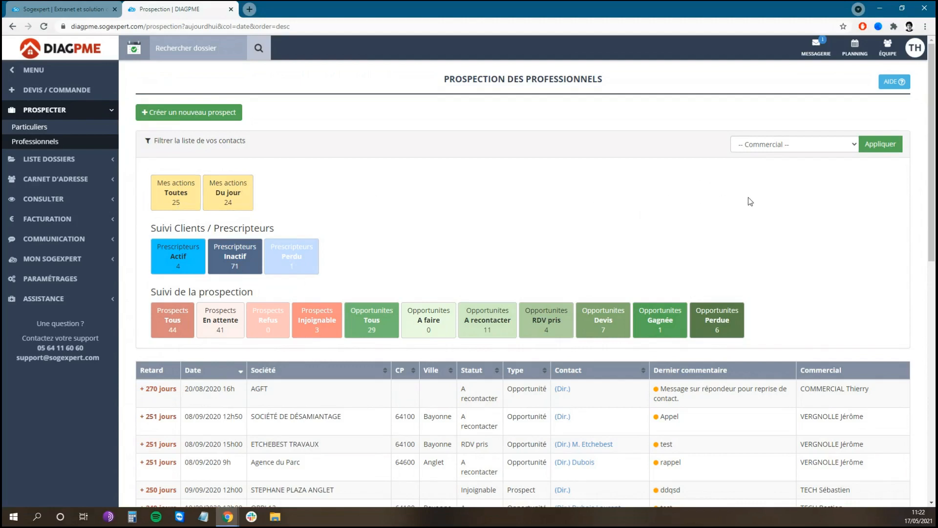
left_click(821, 146)
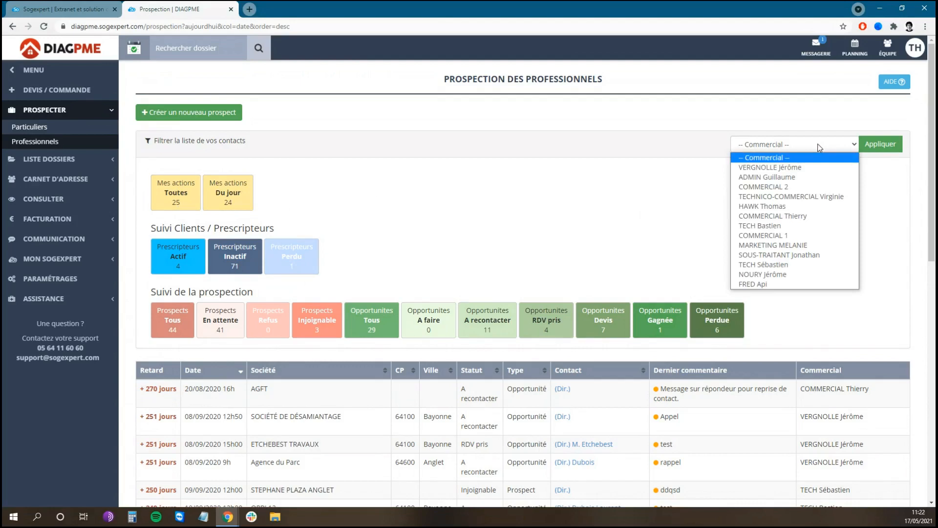
left_click(792, 207)
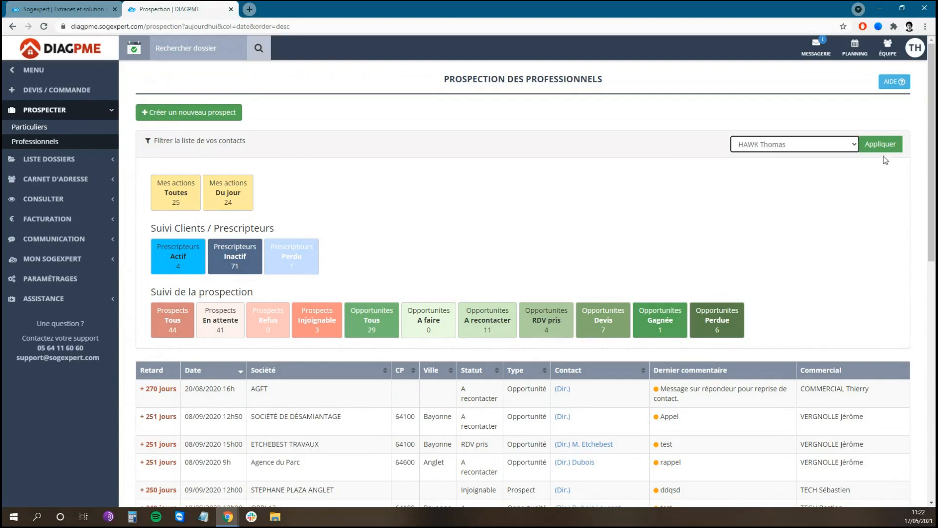
left_click(880, 144)
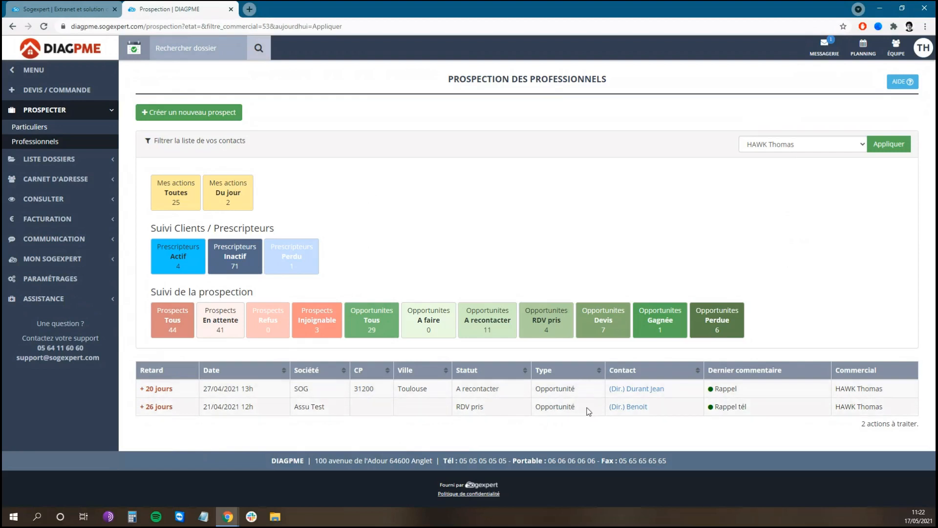
Step: Open the commercial follow-up of the Assu Test contact from the filtered list
left_click(630, 412)
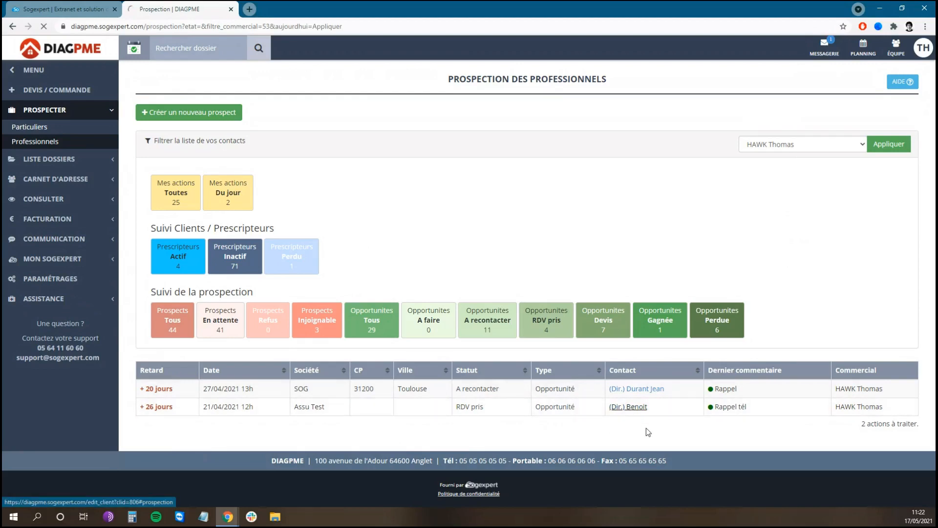
scroll(490, 224, "up", 2)
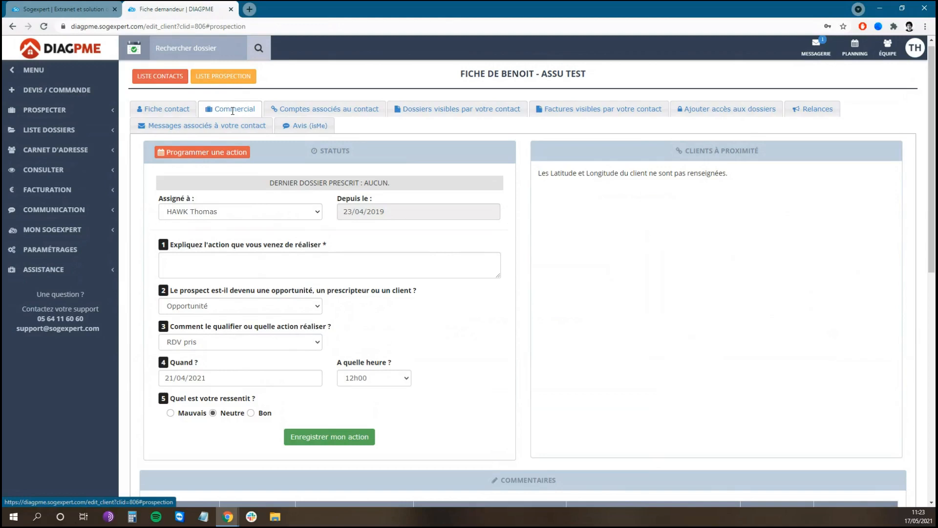
scroll(469, 191, "down", 1)
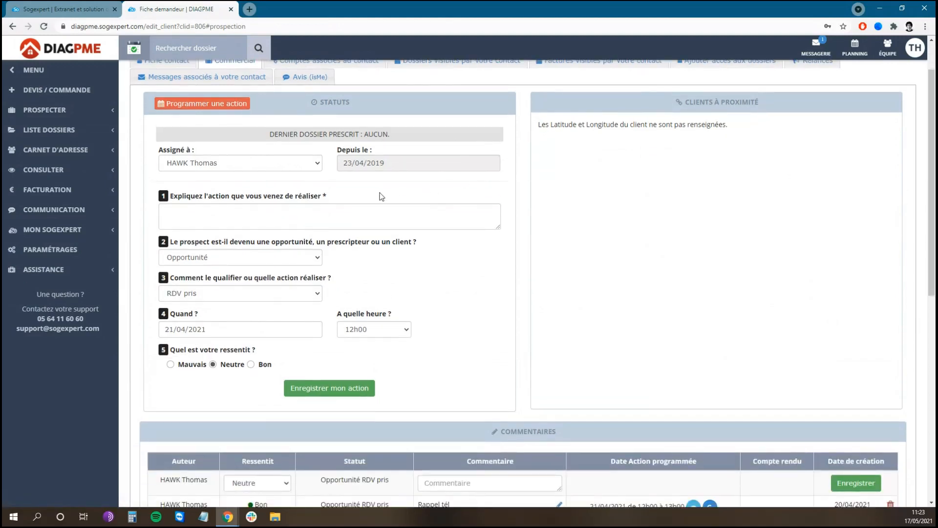
Step: Review the choices available for the prospect's type and for its qualification in the follow-up form
left_click(268, 223)
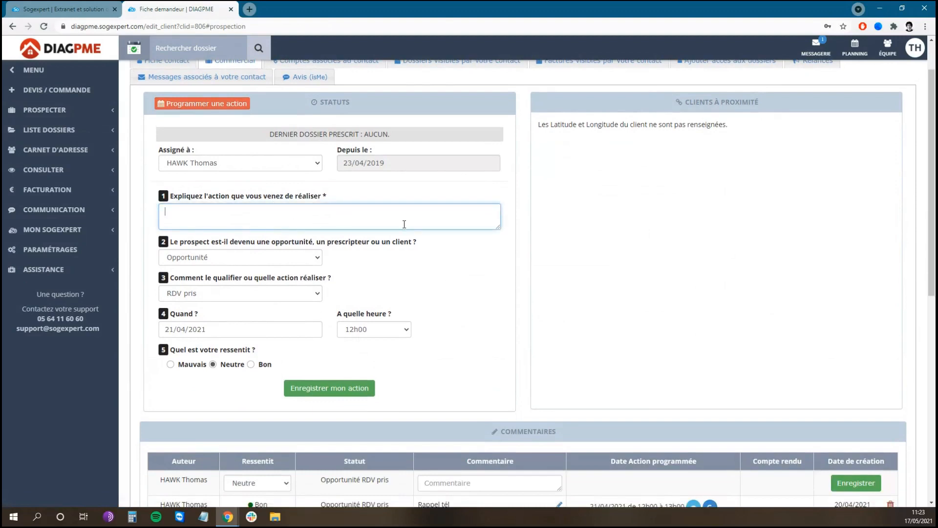
left_click(310, 262)
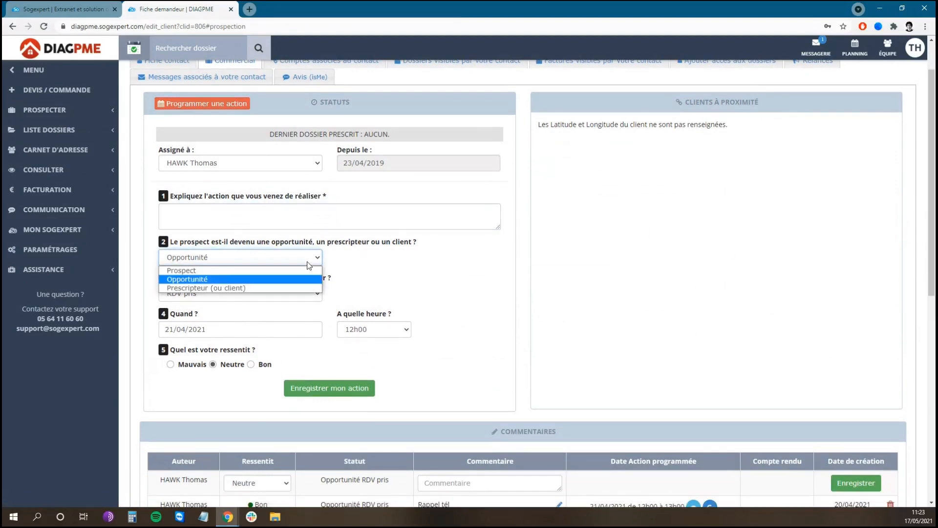
left_click(366, 256)
left_click(316, 302)
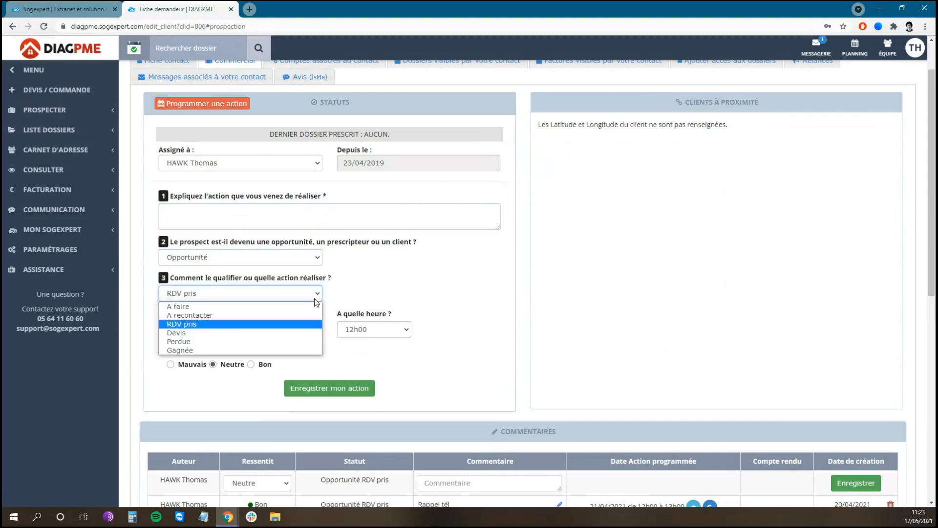
left_click(412, 283)
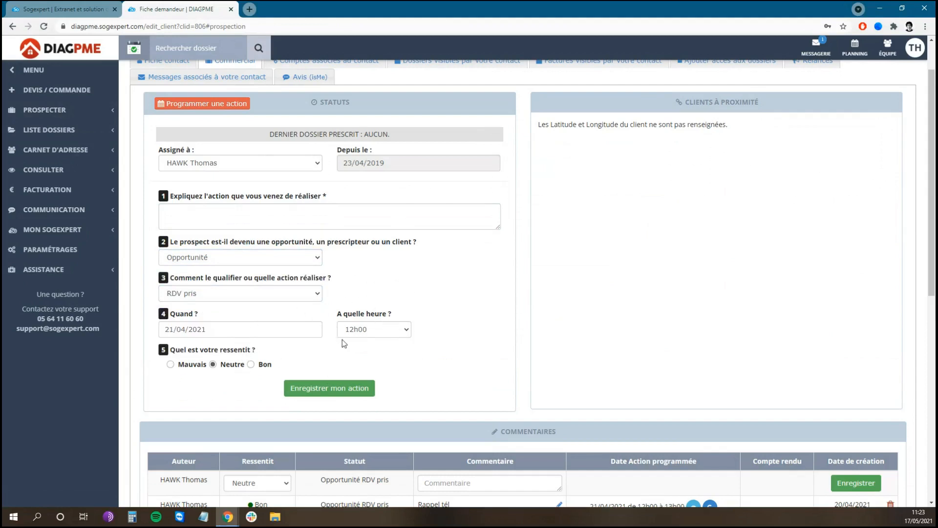
Step: Describe the action carried out as "RDV téléphonique" and keep its qualification as RDV pris
left_click(273, 222)
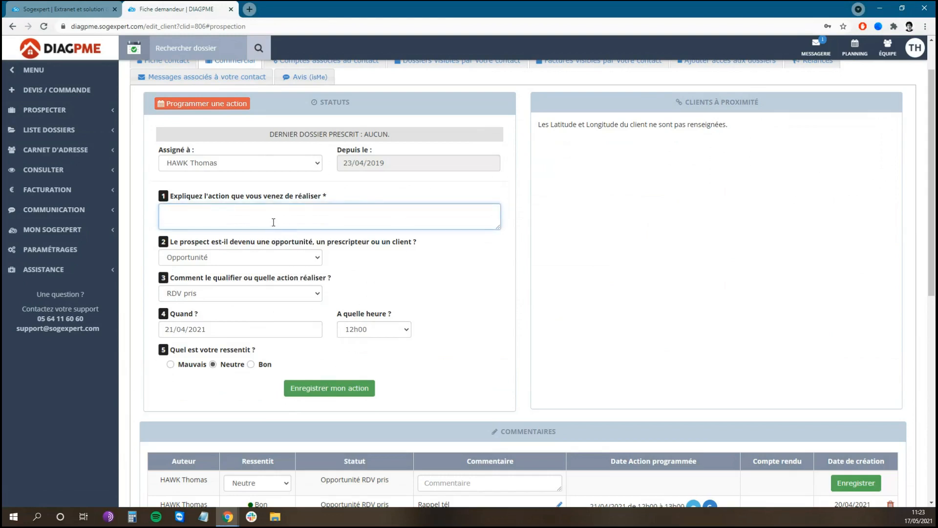
type("RDV téléphonique")
left_click(266, 298)
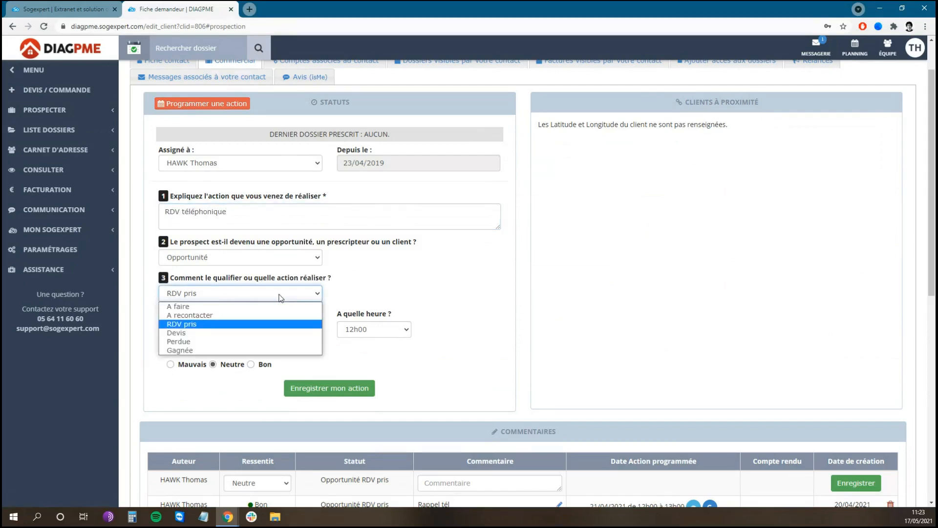
left_click(339, 293)
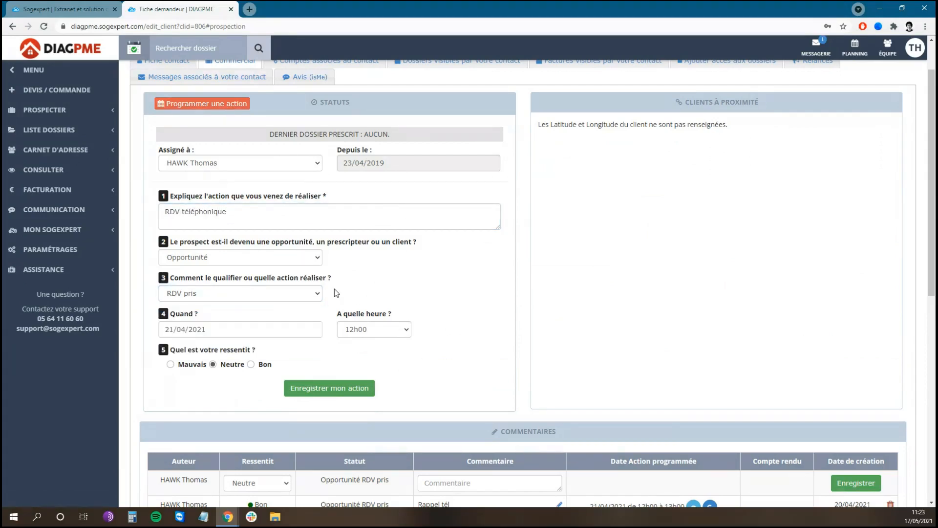
Step: Schedule the action for 22/04/2021 at 12h00, rate the impression as Bon and save the action
left_click(230, 332)
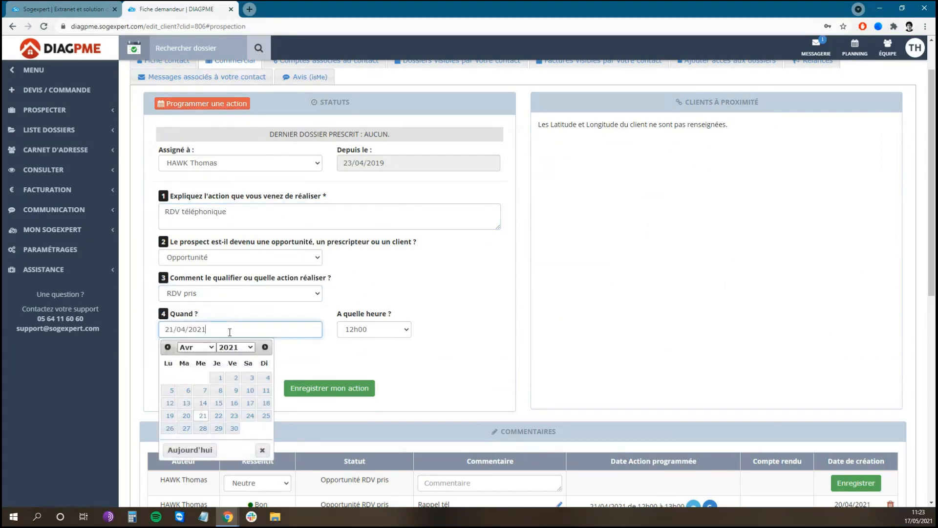
left_click(218, 417)
left_click(383, 332)
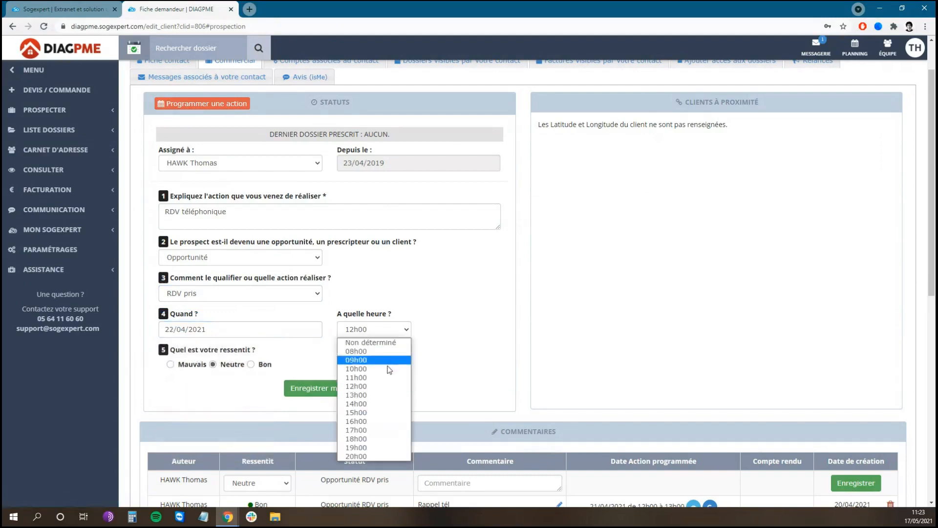
left_click(374, 386)
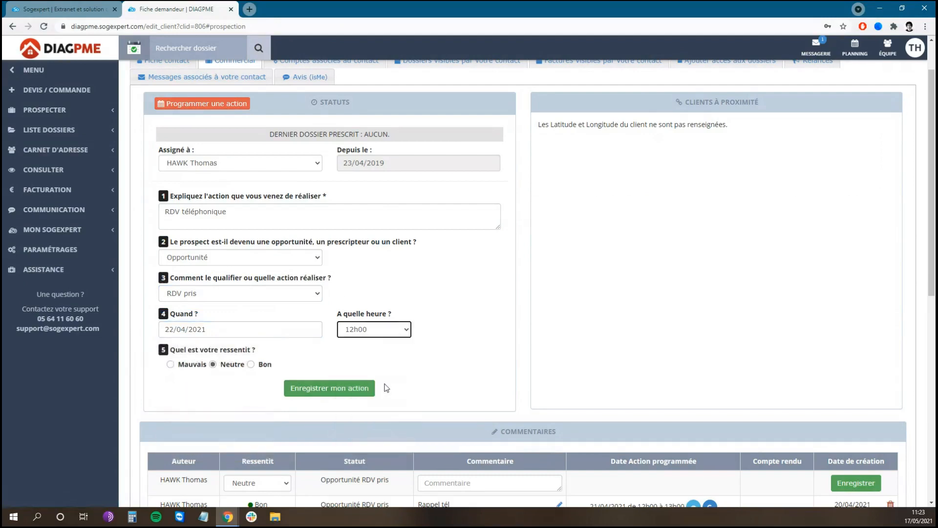
left_click(251, 364)
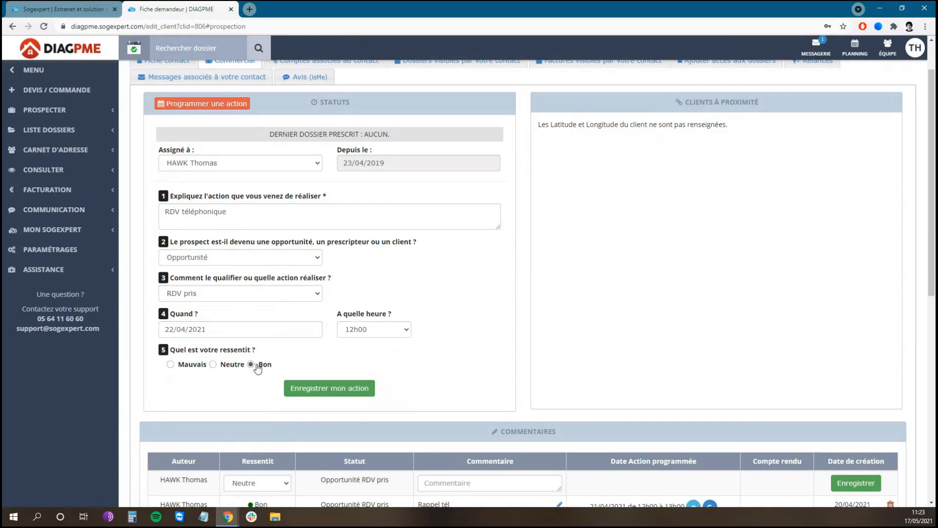
left_click(335, 391)
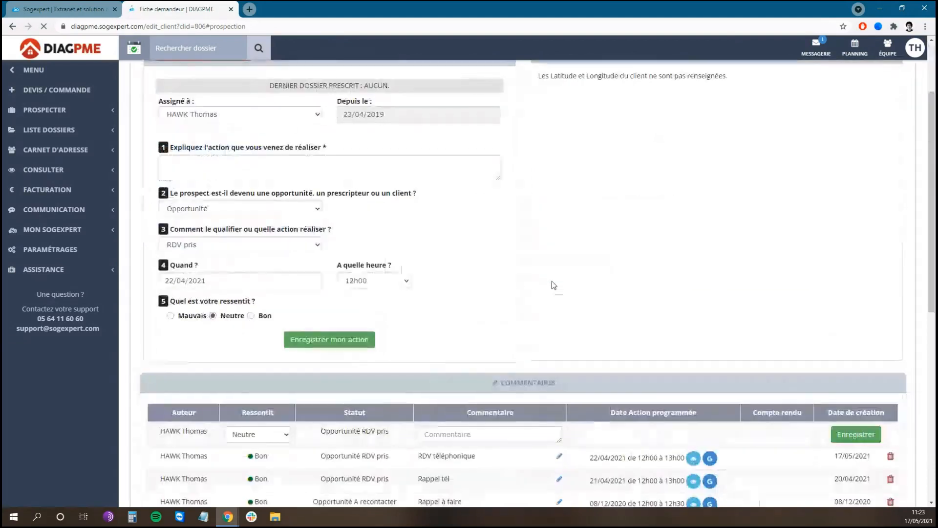
Step: Check the comment history, then set the contact's type to Prescripteur (ou client) and view its qualification options
scroll(549, 300, "down", 4)
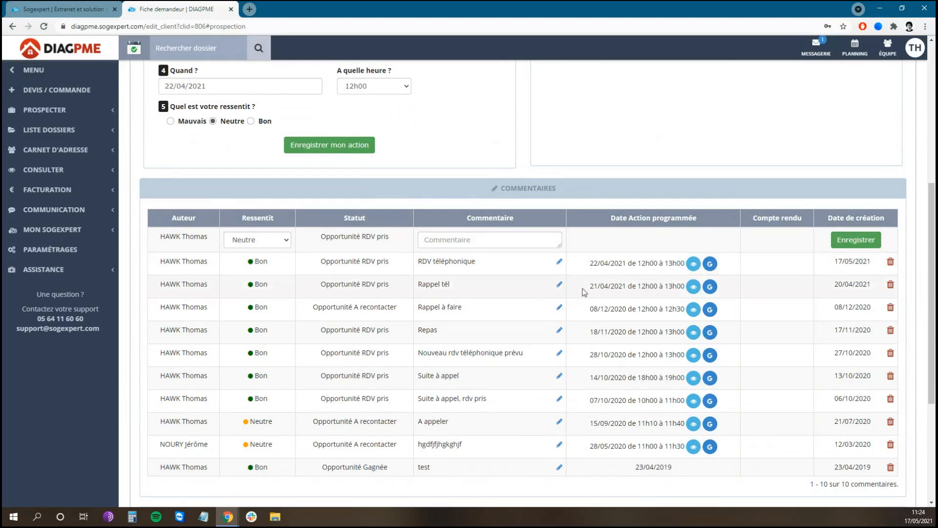
scroll(587, 292, "up", 3)
scroll(547, 321, "up", 1)
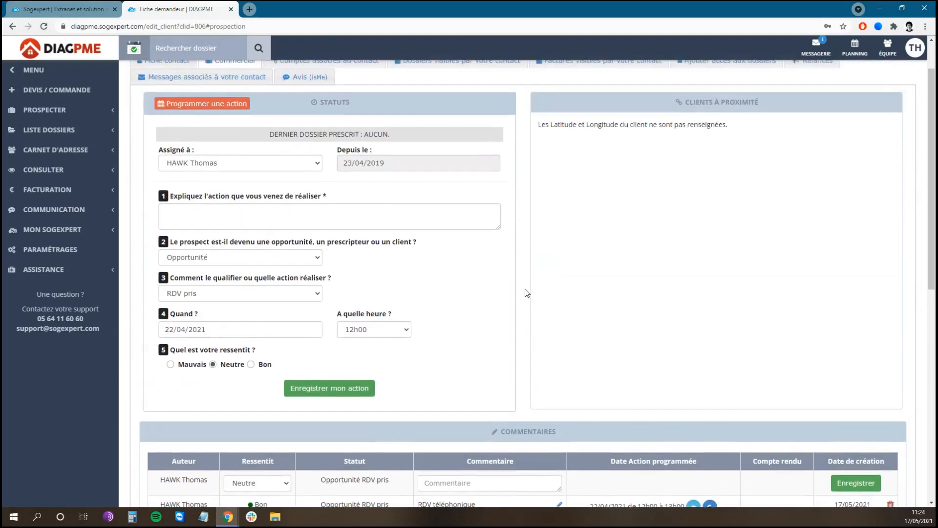
left_click(296, 262)
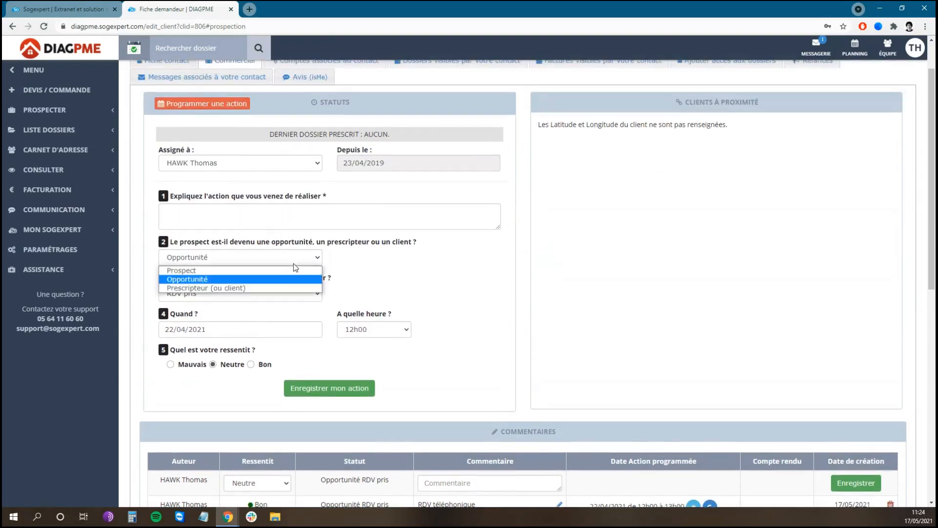
left_click(264, 288)
left_click(275, 294)
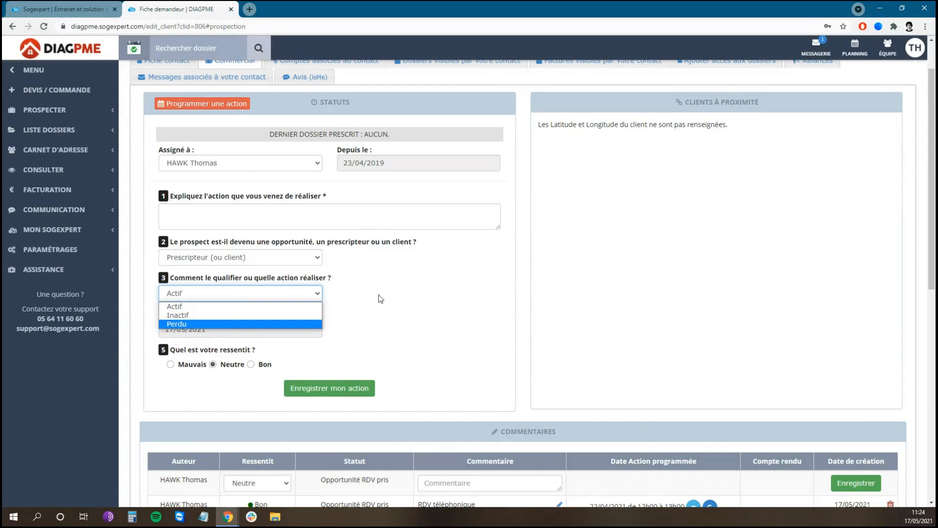
left_click(362, 275)
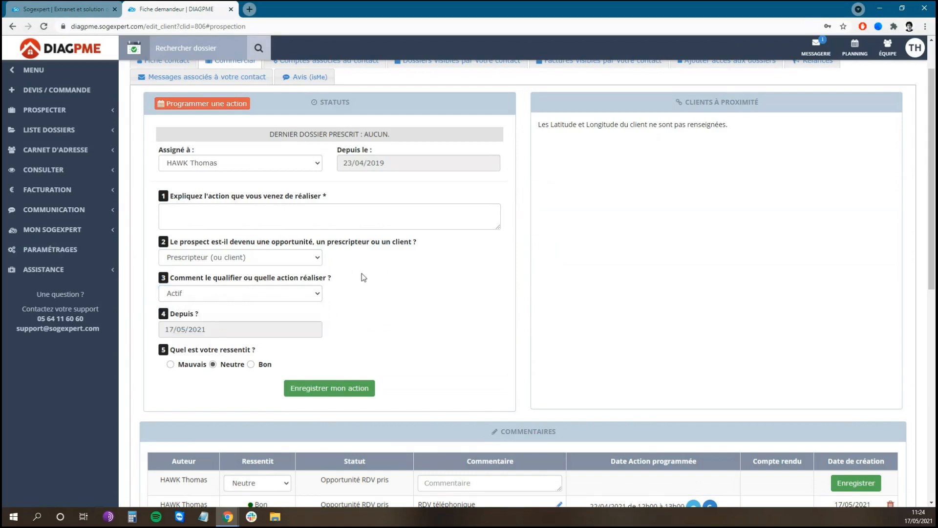
Step: Open the contact settings for prescribers to review the VIP and inactivity thresholds
left_click(74, 253)
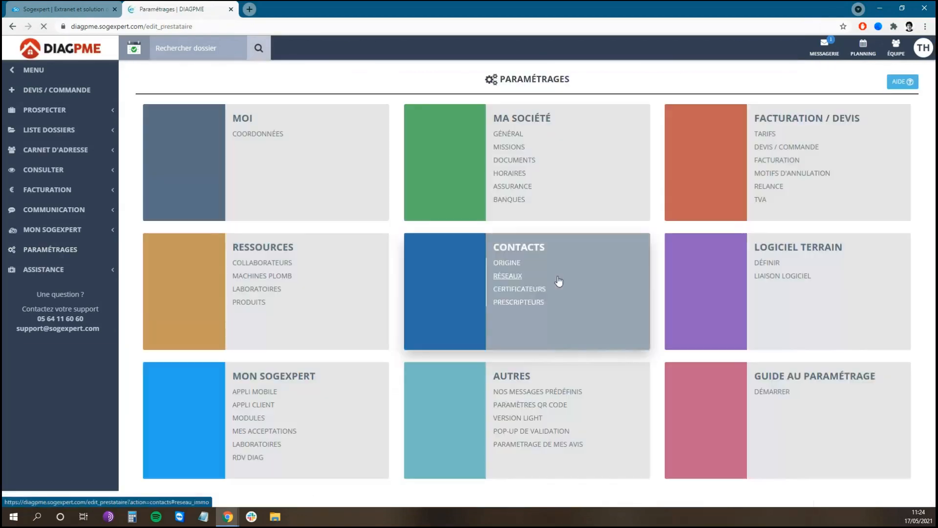
left_click(516, 304)
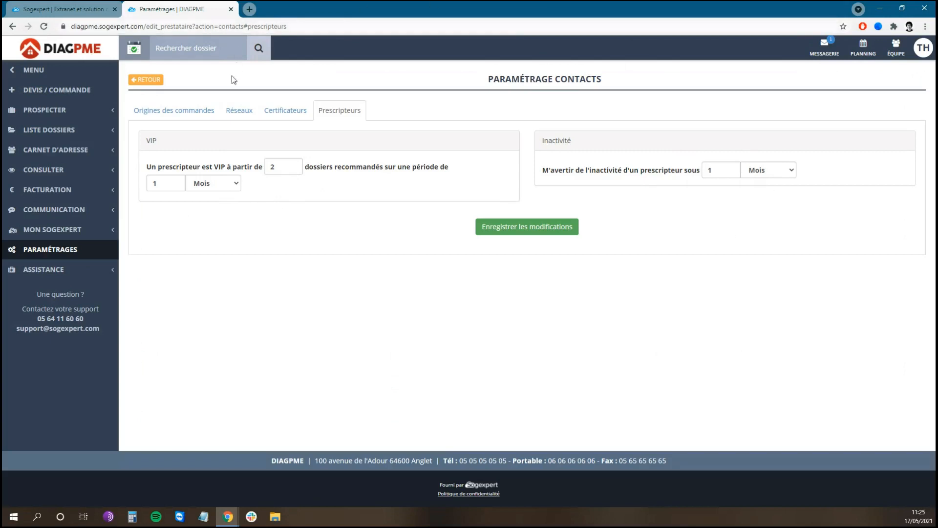
Step: Return to the prospecting overview for professionals and review its follow-up categories and action list
left_click(86, 53)
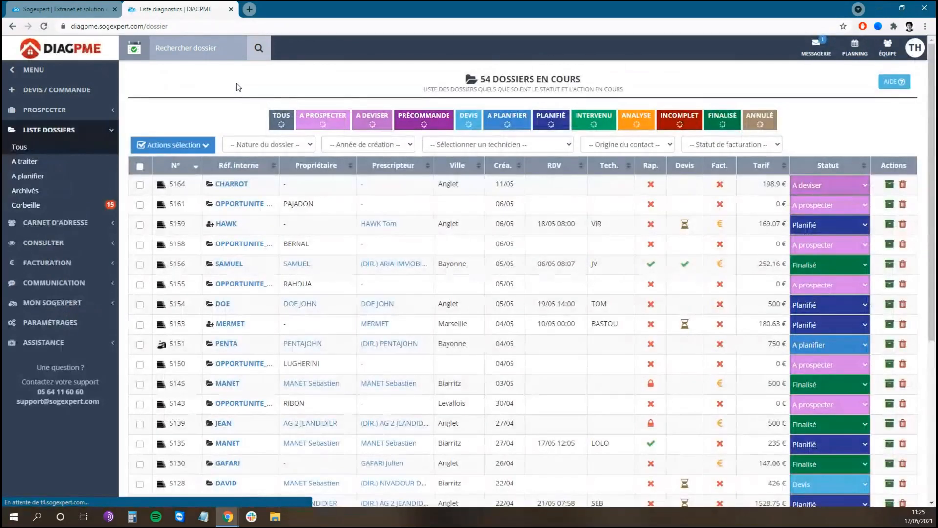
left_click(93, 112)
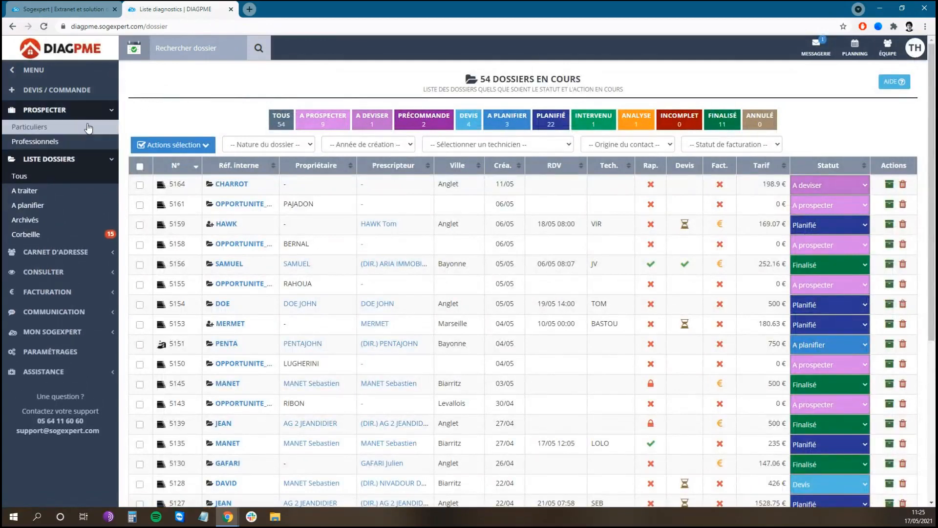
left_click(81, 145)
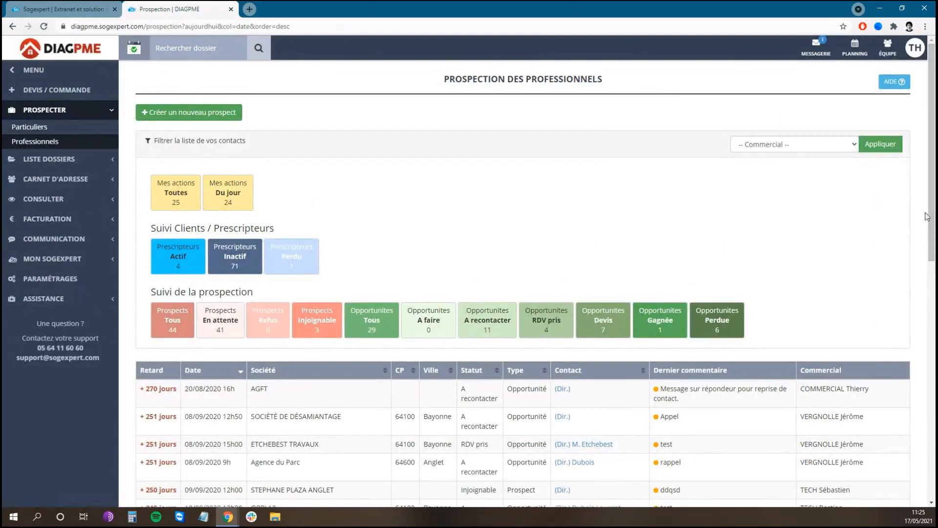
left_click_drag(931, 194, 934, 214)
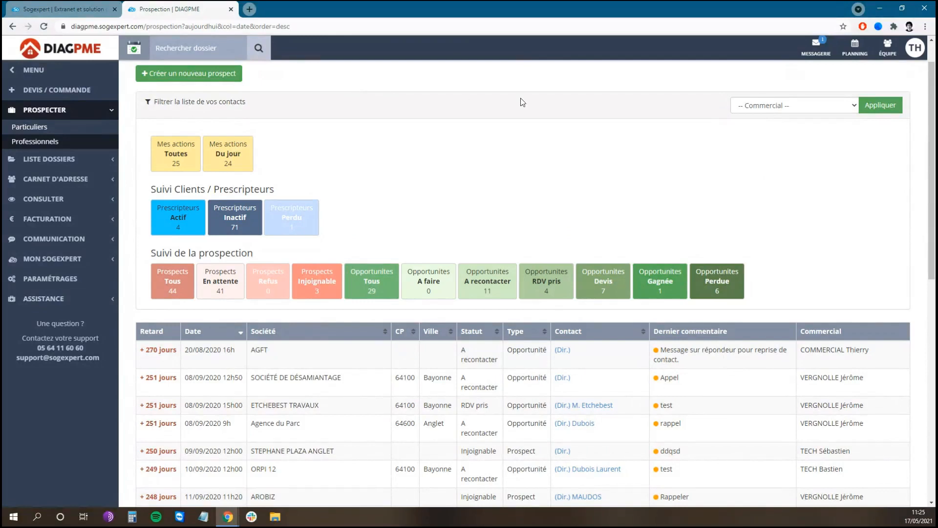
scroll(522, 123, "up", 1)
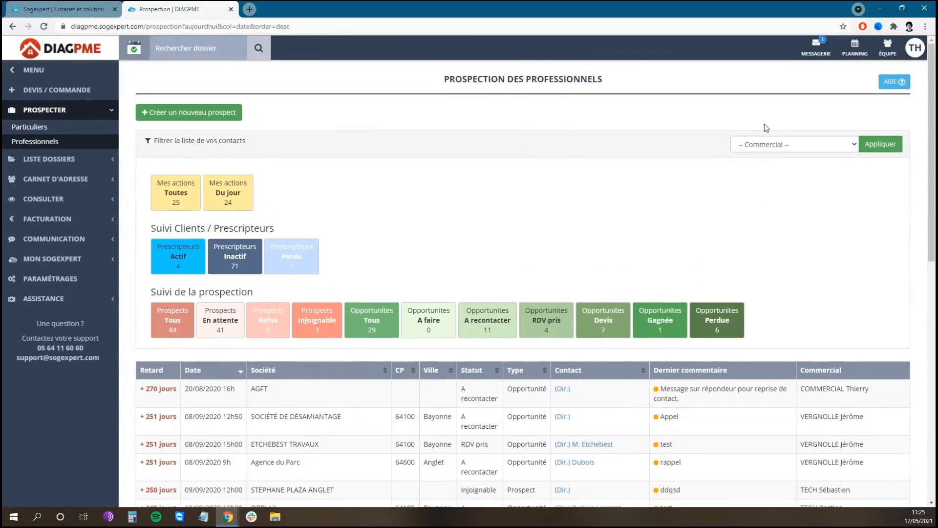
Step: Open the online help for prospecting professionals, then go to the knowledge base's overview of all solutions
mouse_move(895, 91)
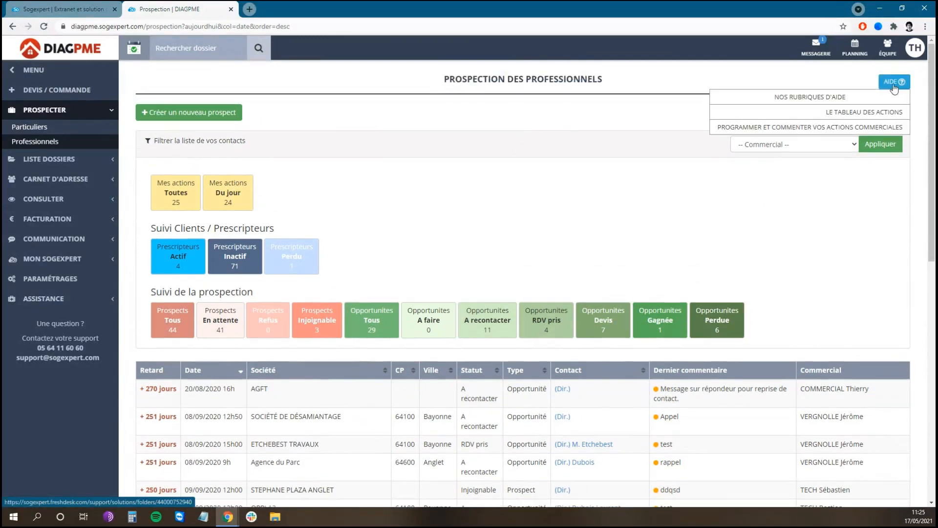
left_click(894, 87)
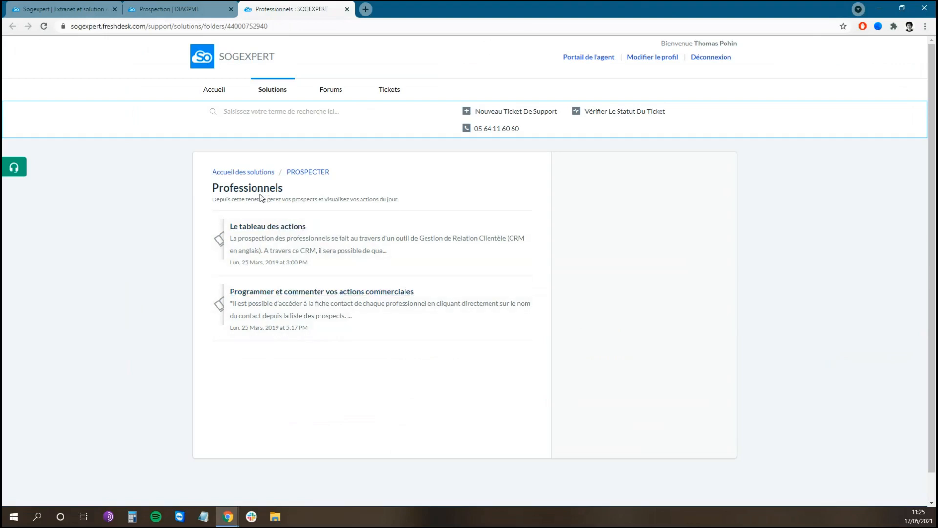
left_click(246, 176)
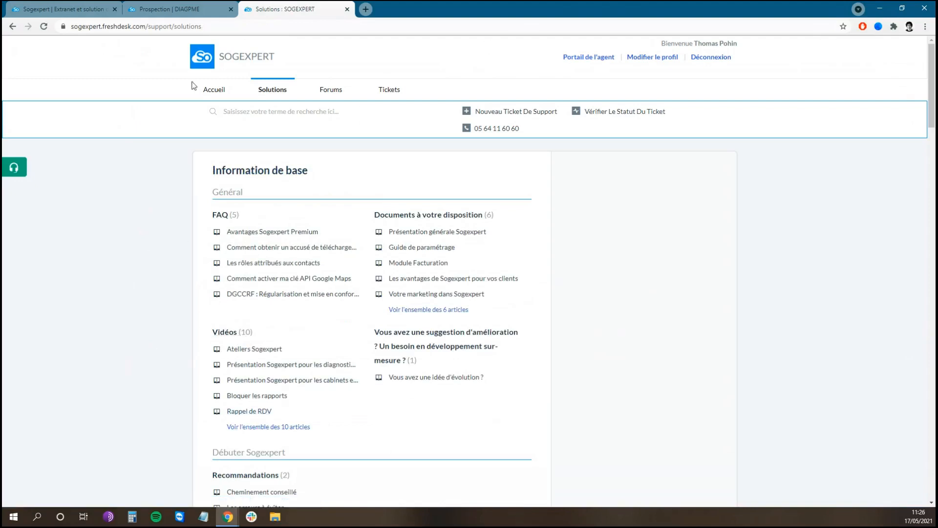
Step: Switch to the Sogexpert website and open its training page to examine the training resources and the list of free workshops
left_click(182, 7)
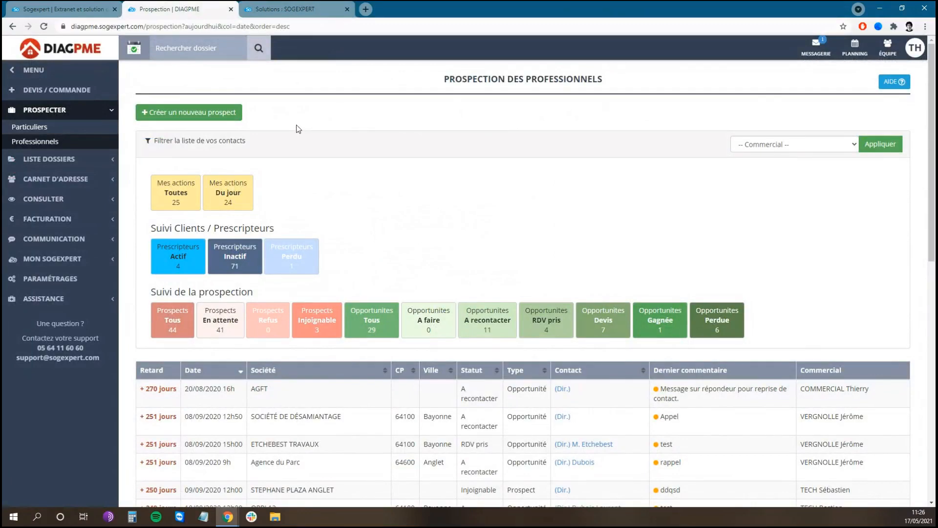
left_click(87, 7)
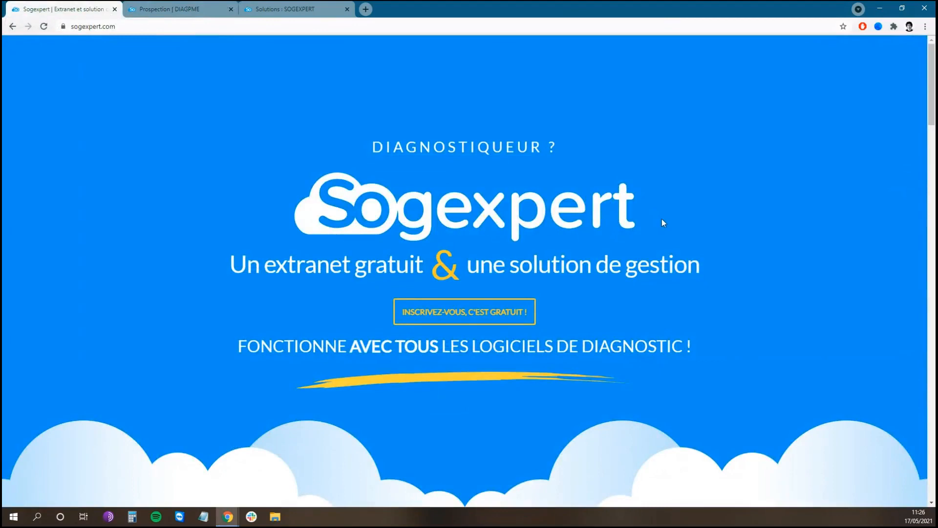
scroll(657, 215, "down", 8)
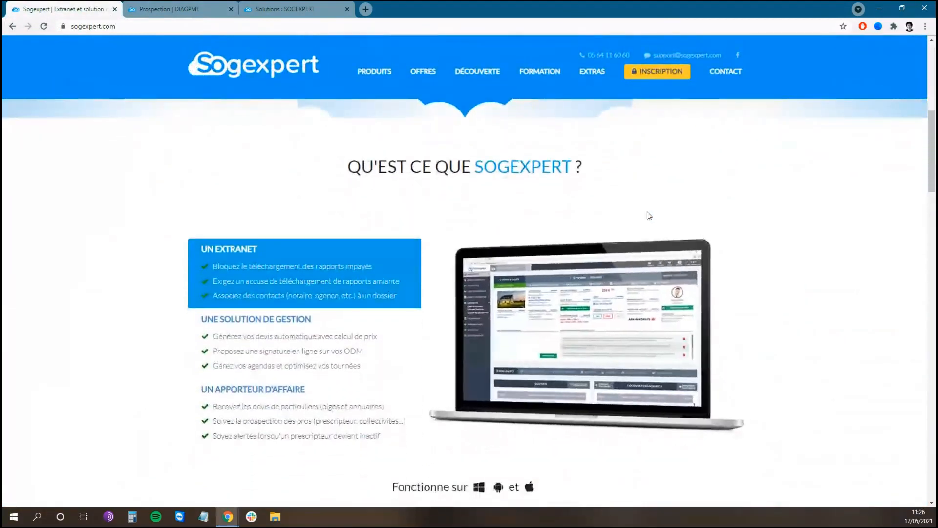
left_click(540, 72)
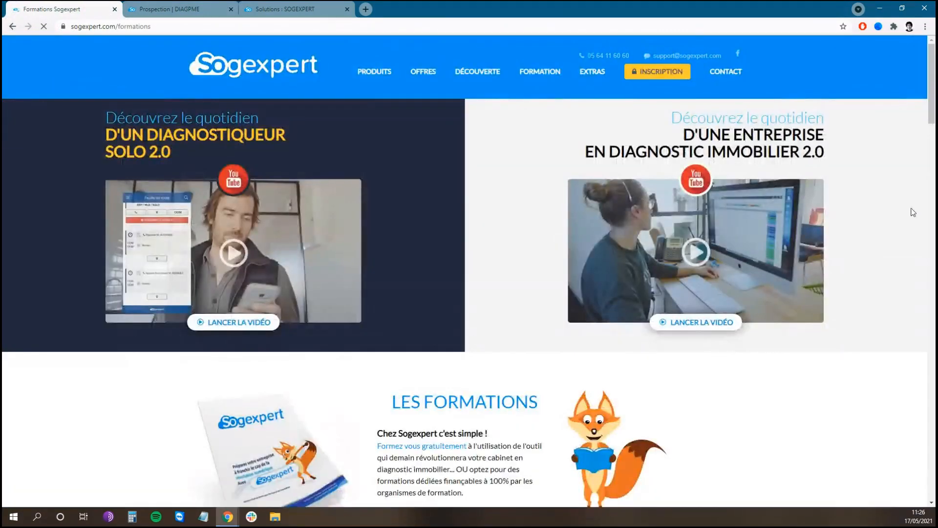
scroll(894, 227, "down", 7)
scroll(890, 230, "down", 3)
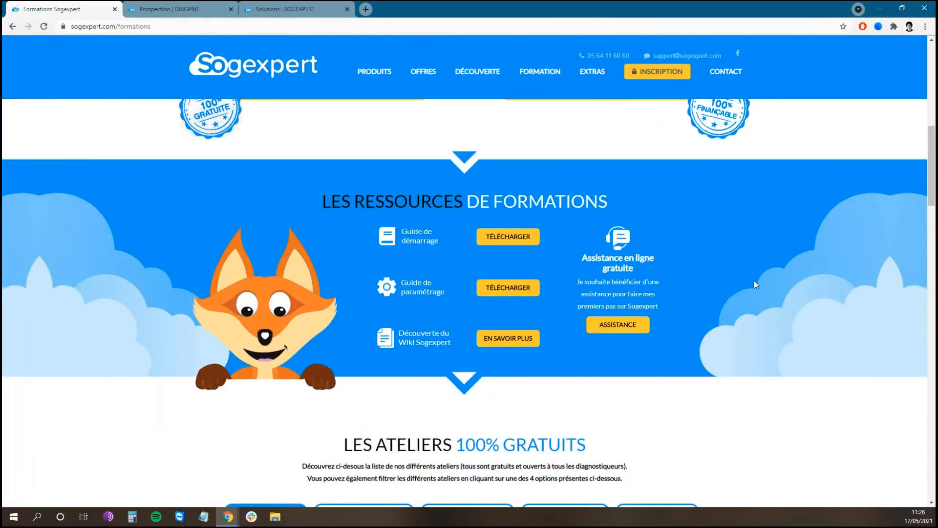
scroll(793, 284, "down", 4)
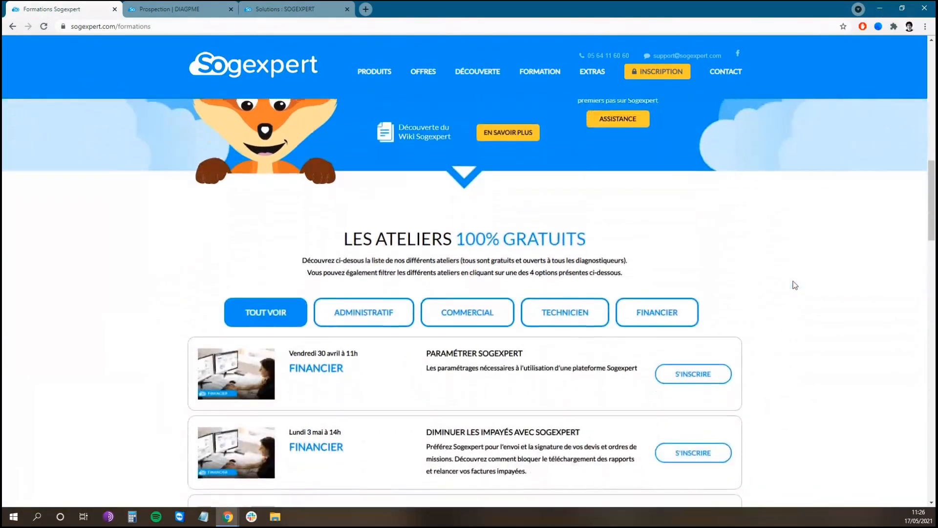
scroll(795, 285, "down", 3)
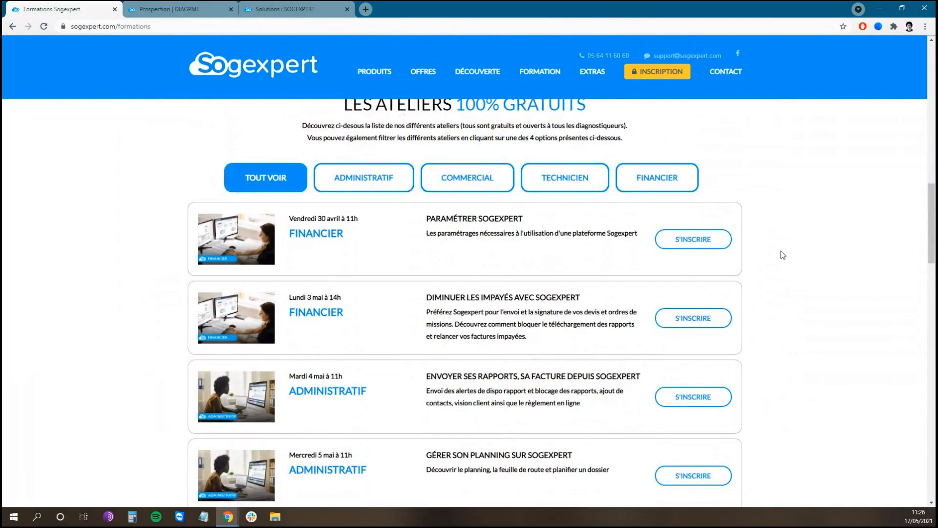